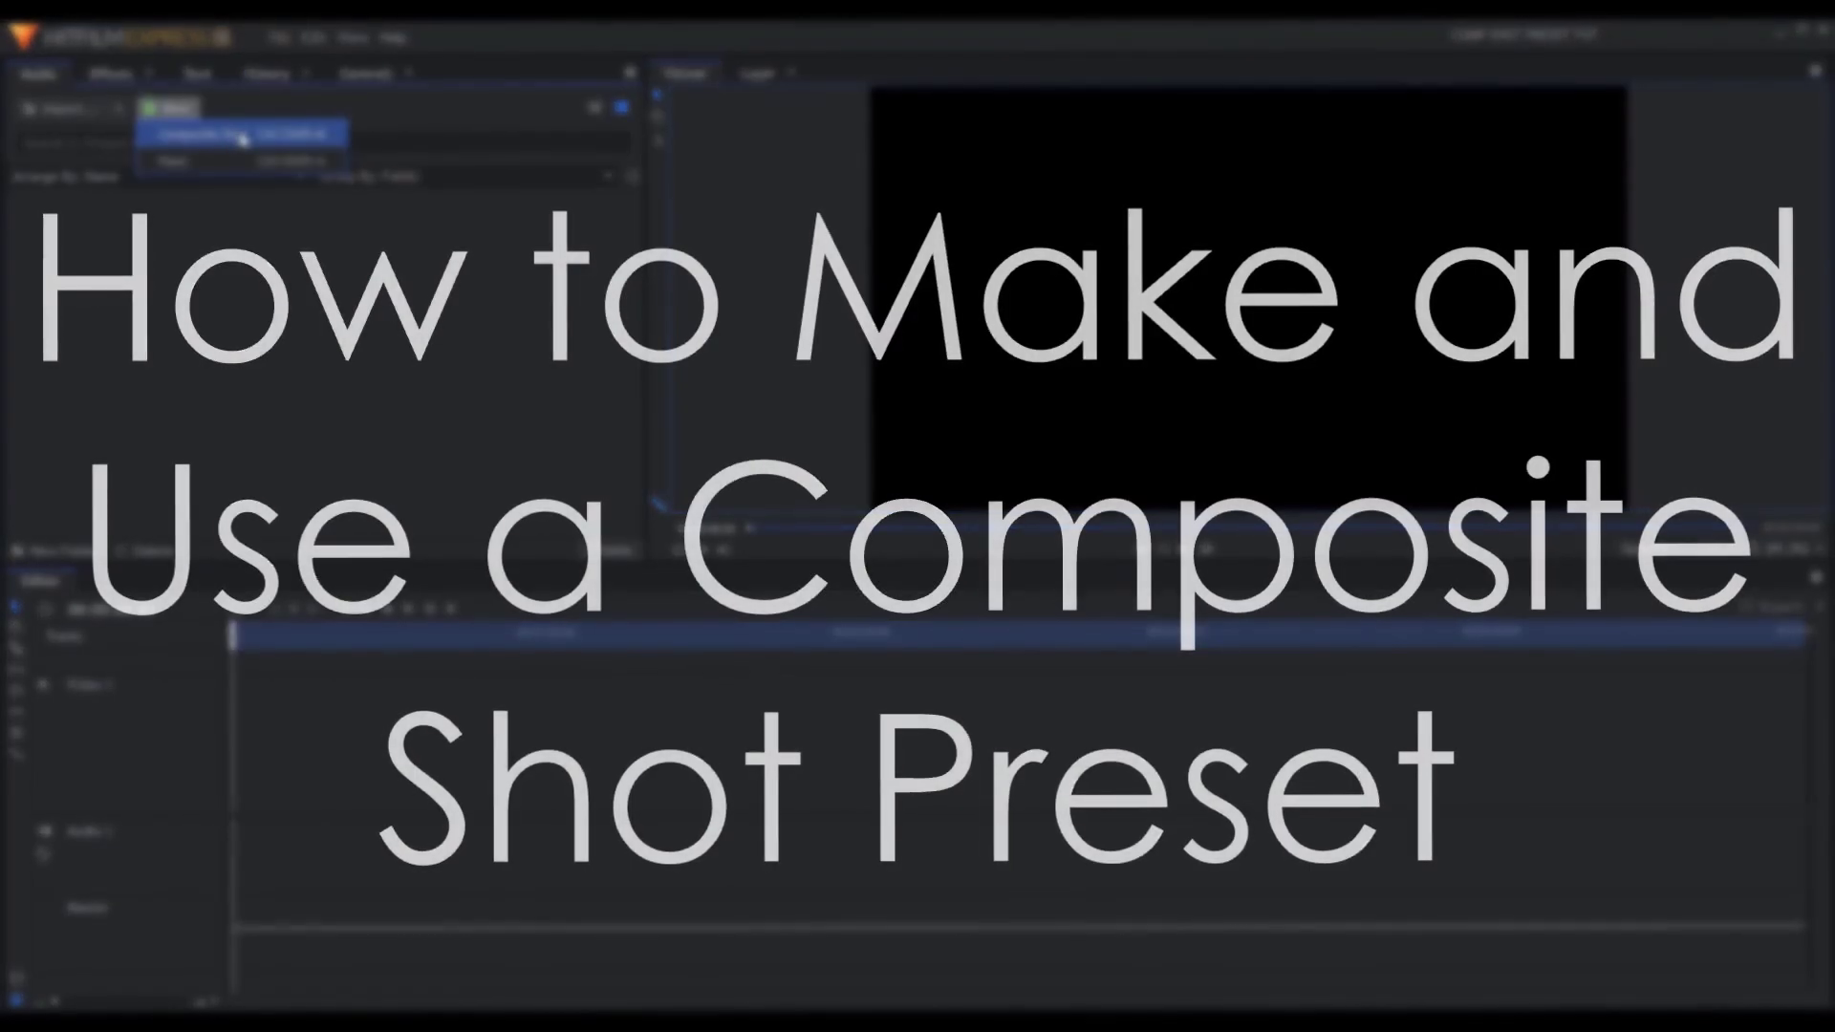
Step: Start a new composite shot from the Media panel's New menu
left_click(245, 135)
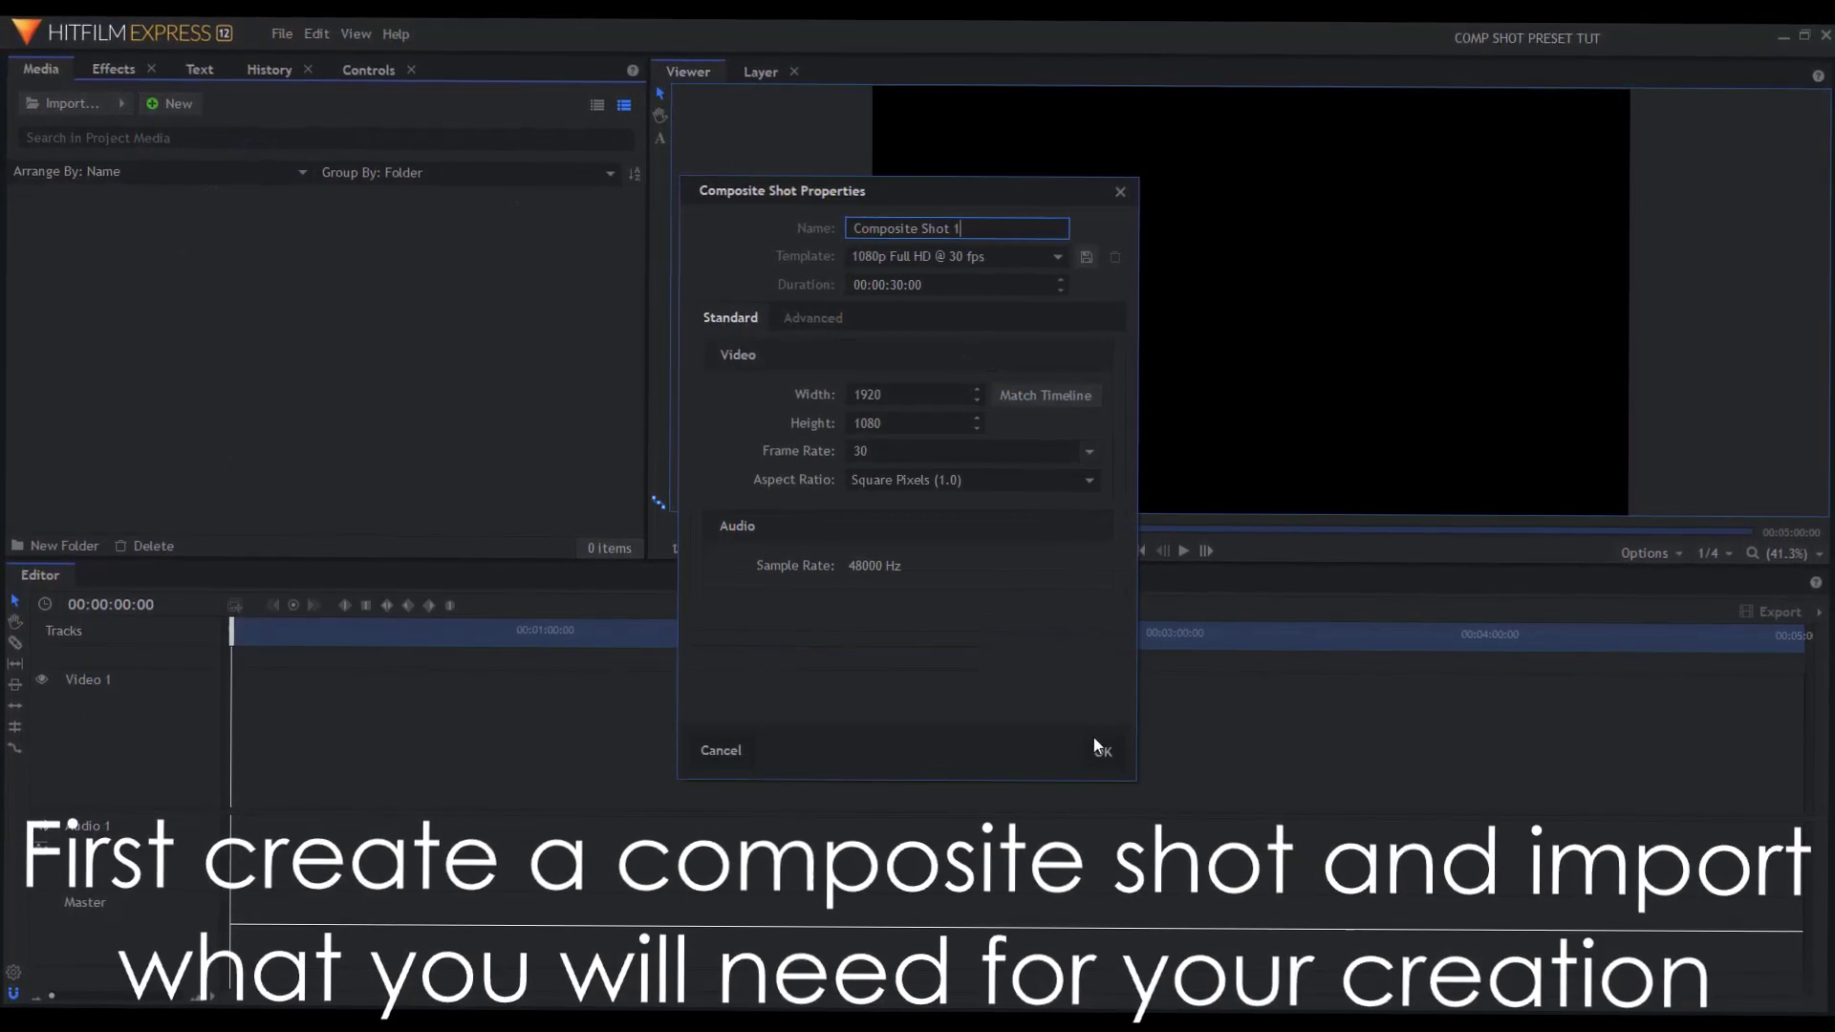
Step: Confirm the Composite Shot 1 settings at 1080p, 30 fps and begin importing 129.jpg
left_click(1097, 748)
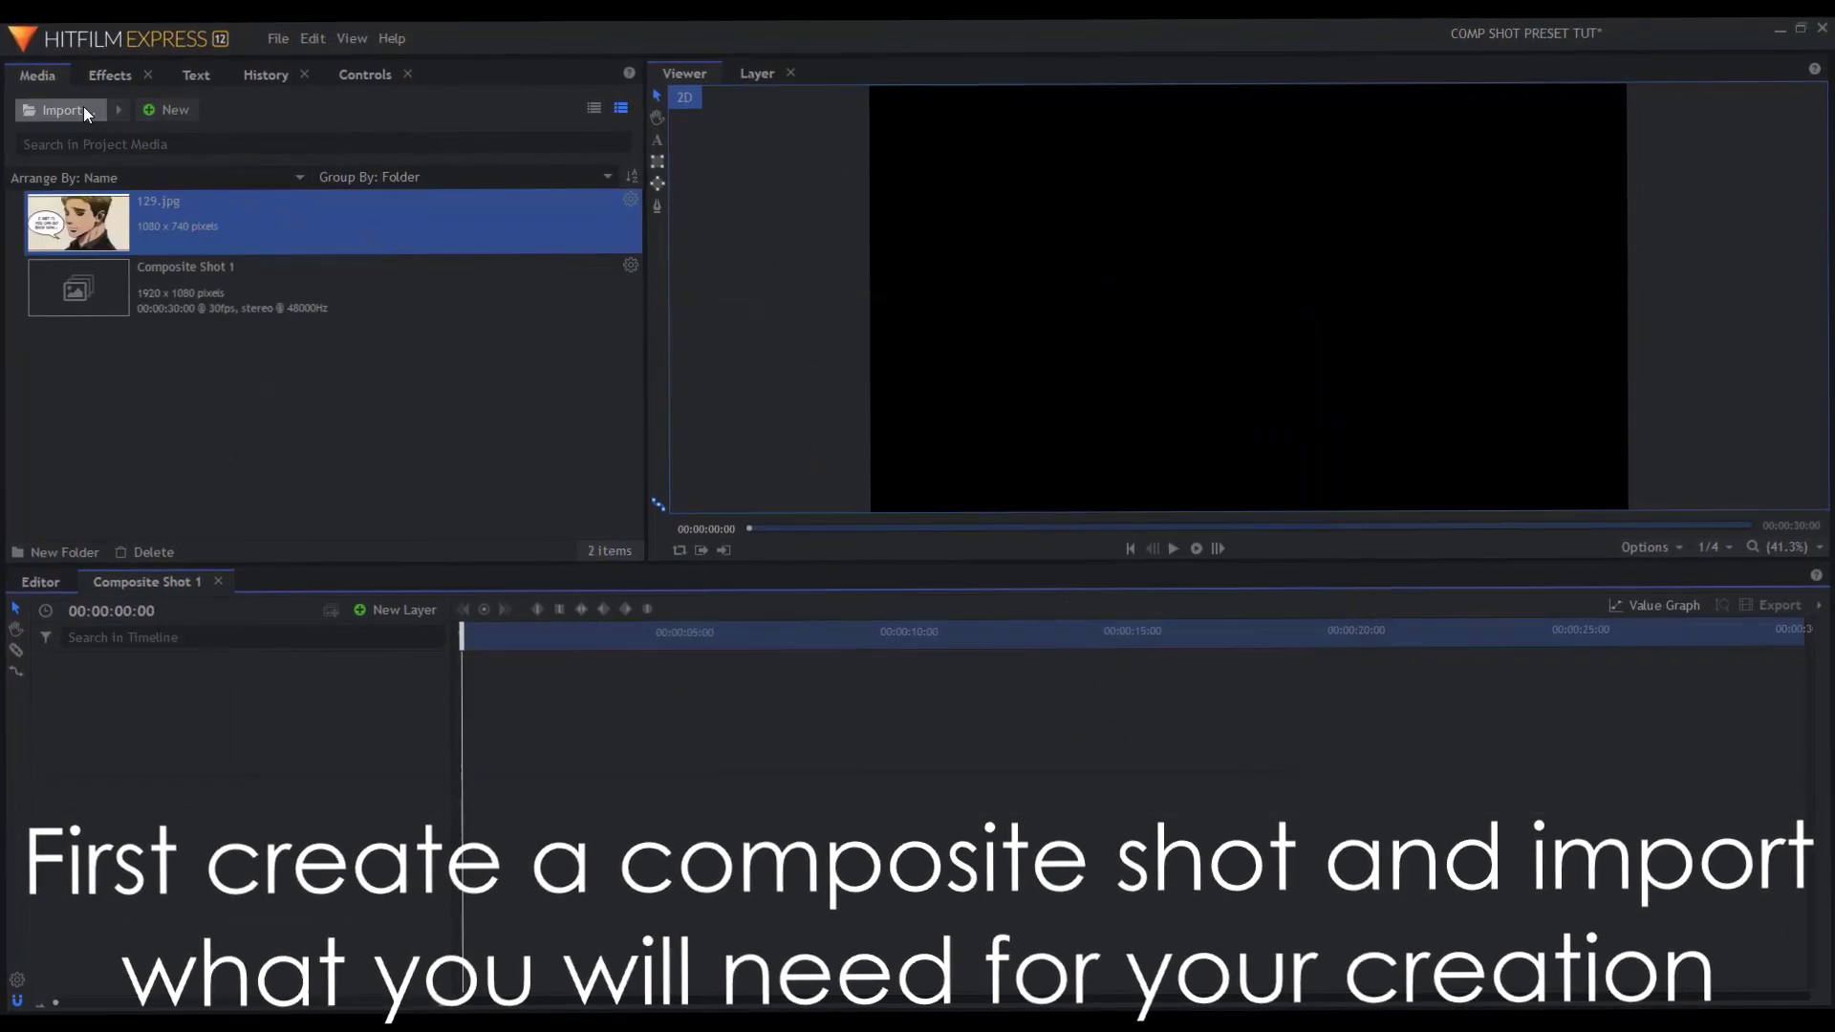
left_click(165, 109)
left_click(268, 142)
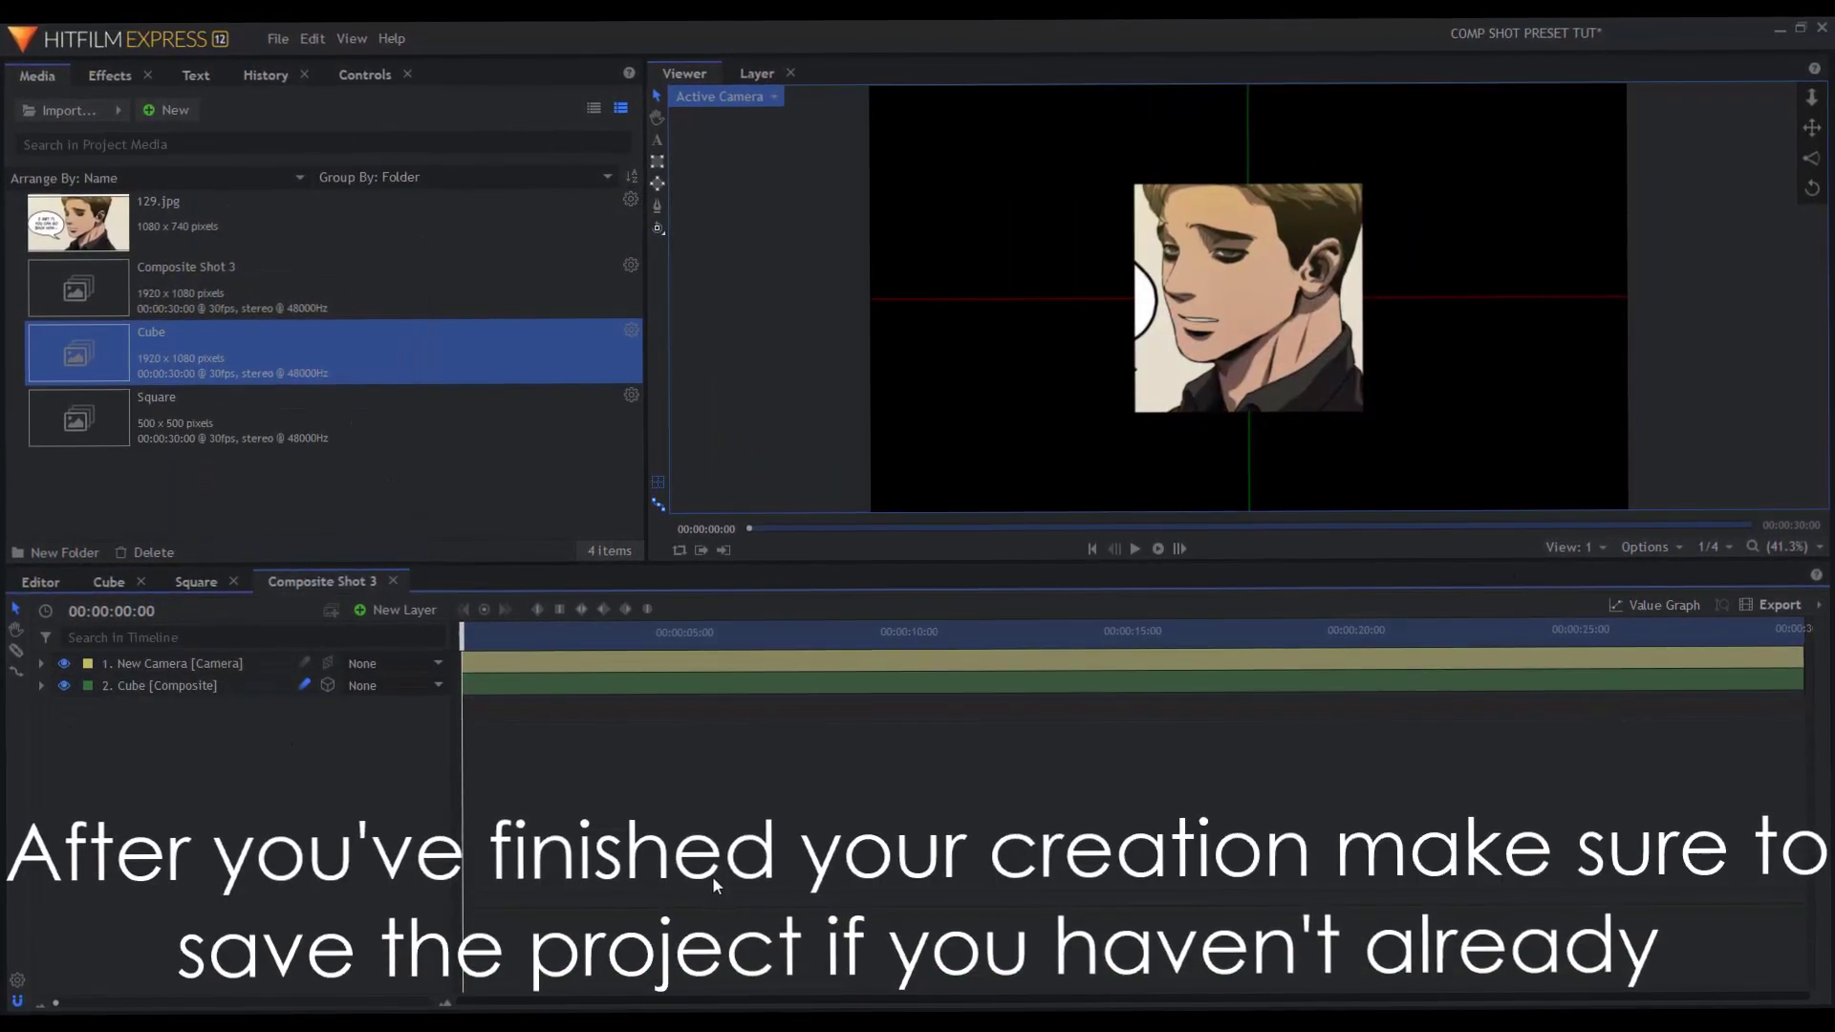
Step: Save the composite shot project with Ctrl+S, then bring up the save options
key("ctrl+s")
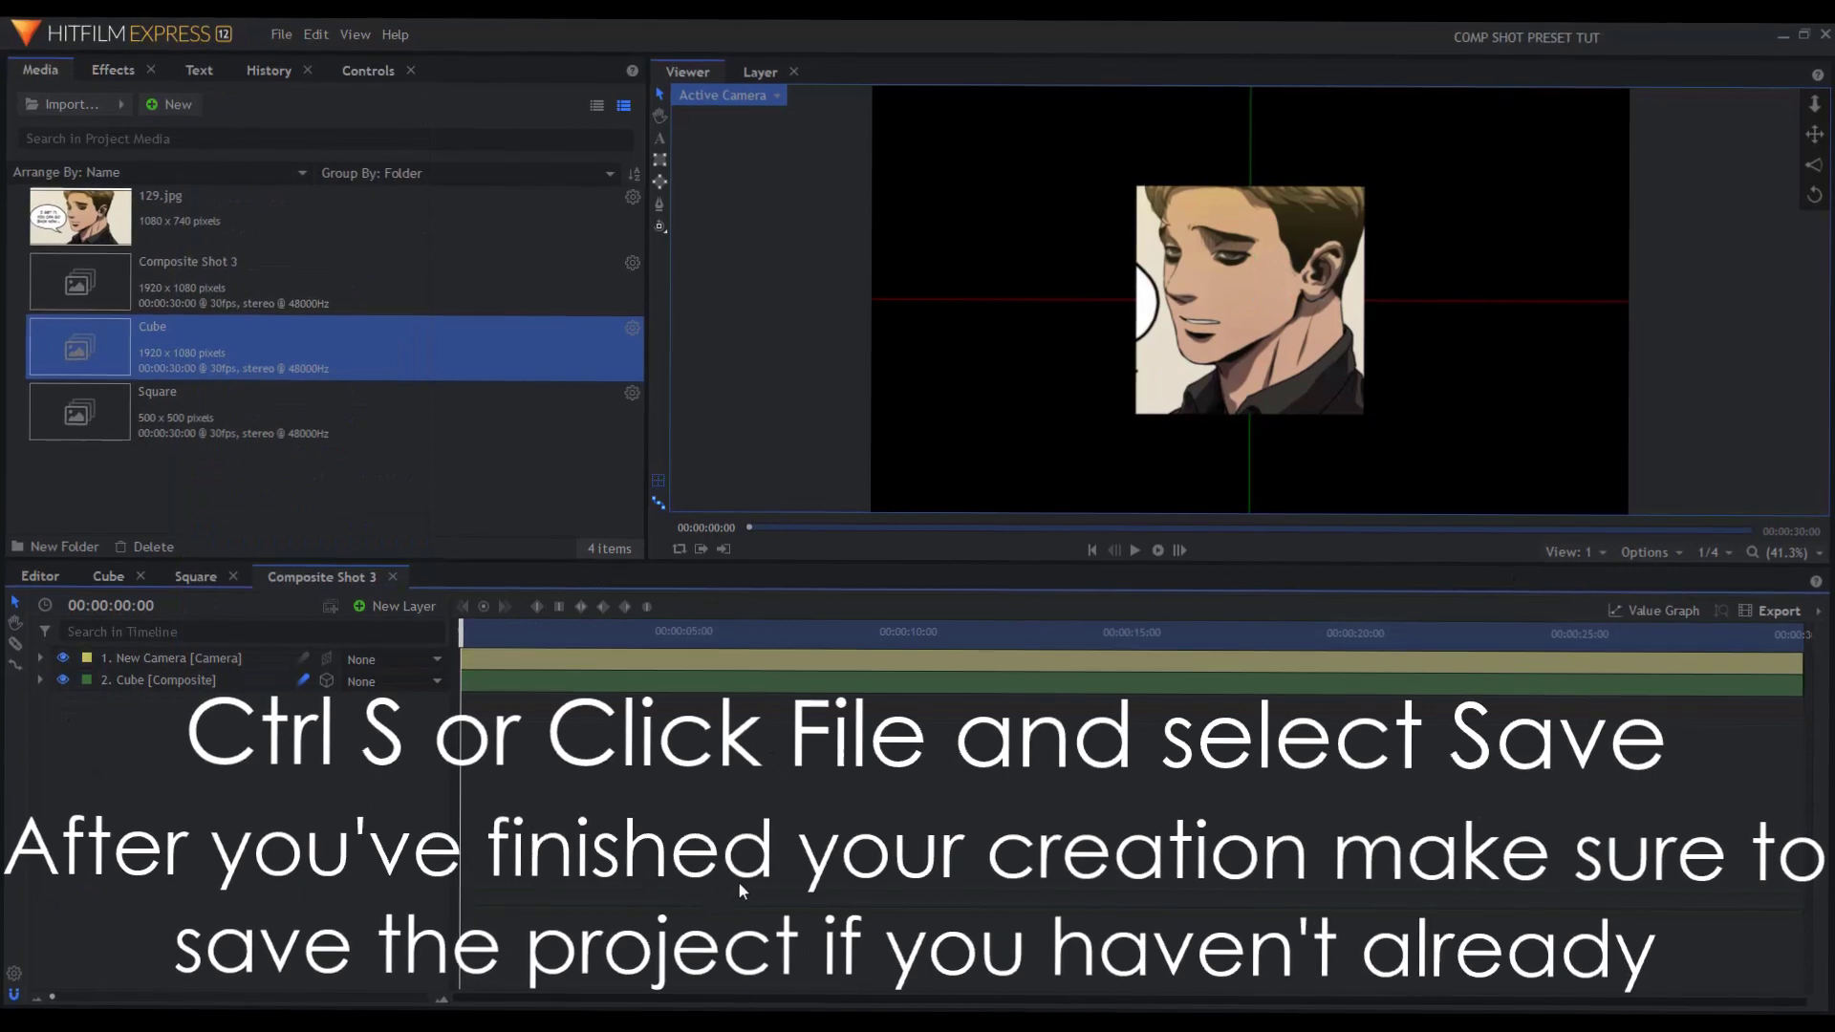
left_click(279, 35)
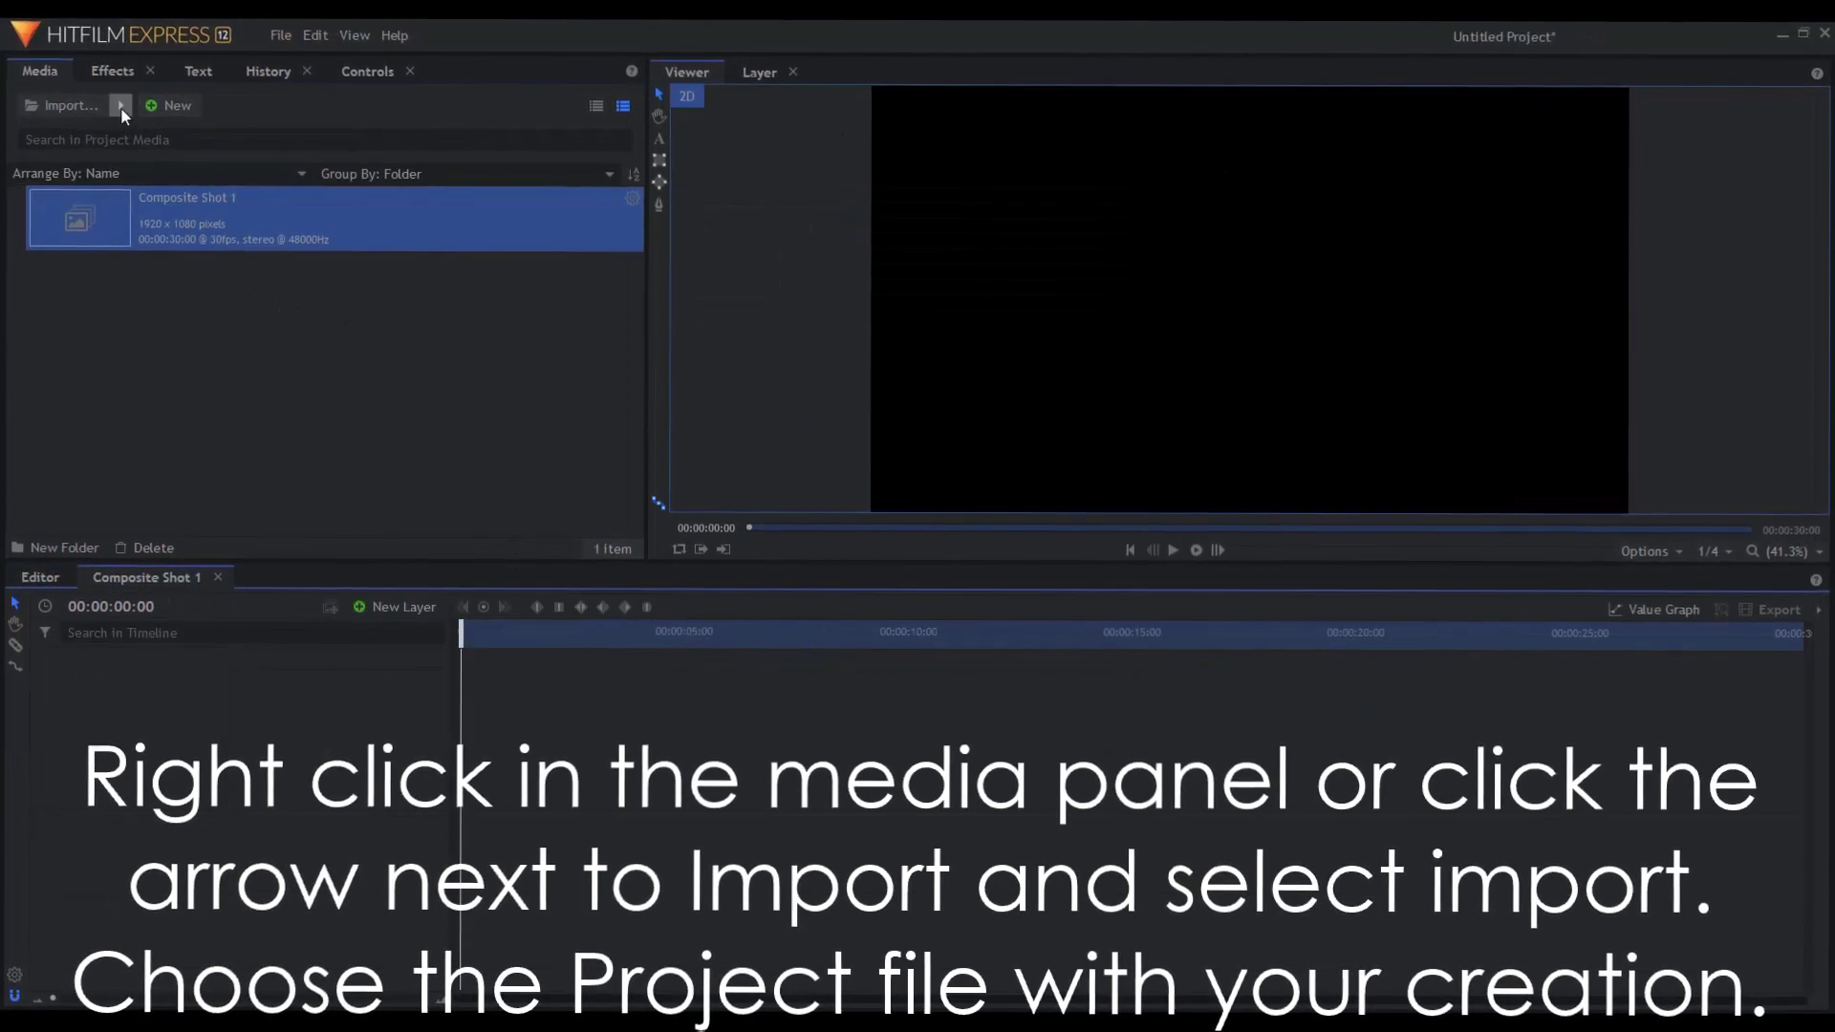
Step: Import Composite Shot 3, Cube and Square from the COMP SHOT PRESET TUT .hfp file
left_click(121, 107)
left_click(236, 206)
double_click(552, 327)
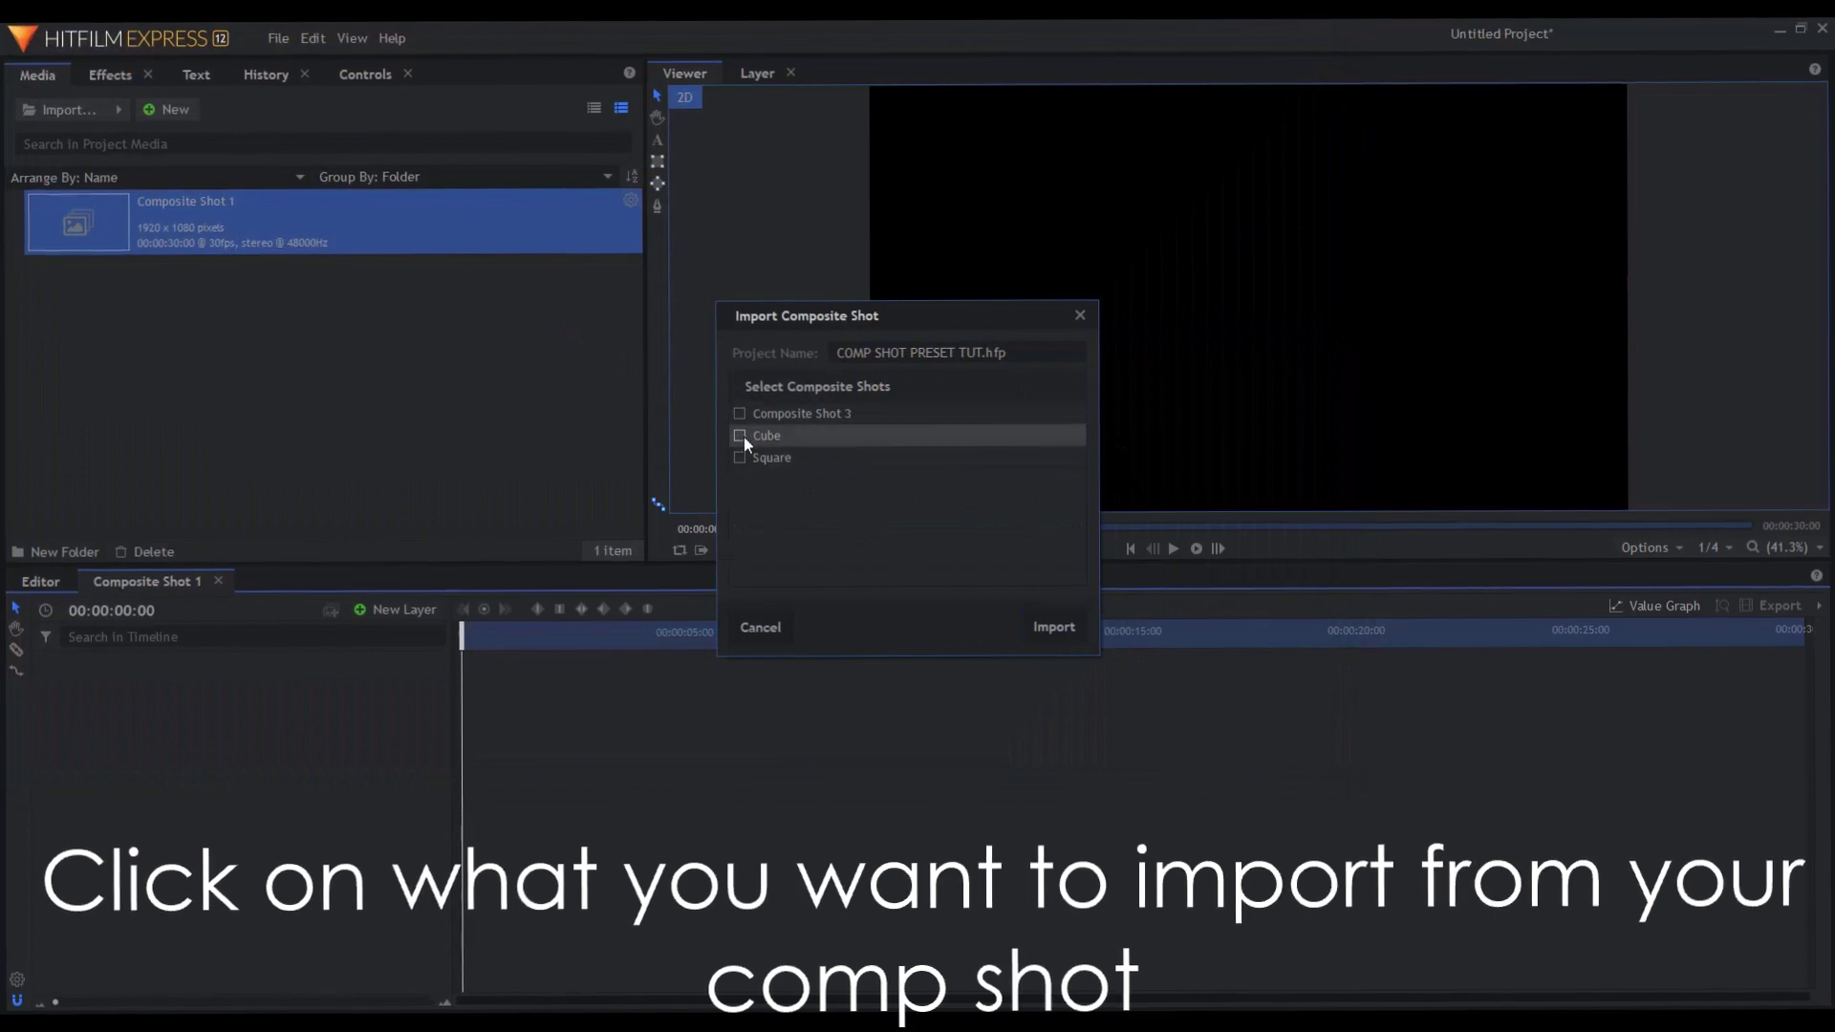
left_click(739, 413)
left_click(741, 436)
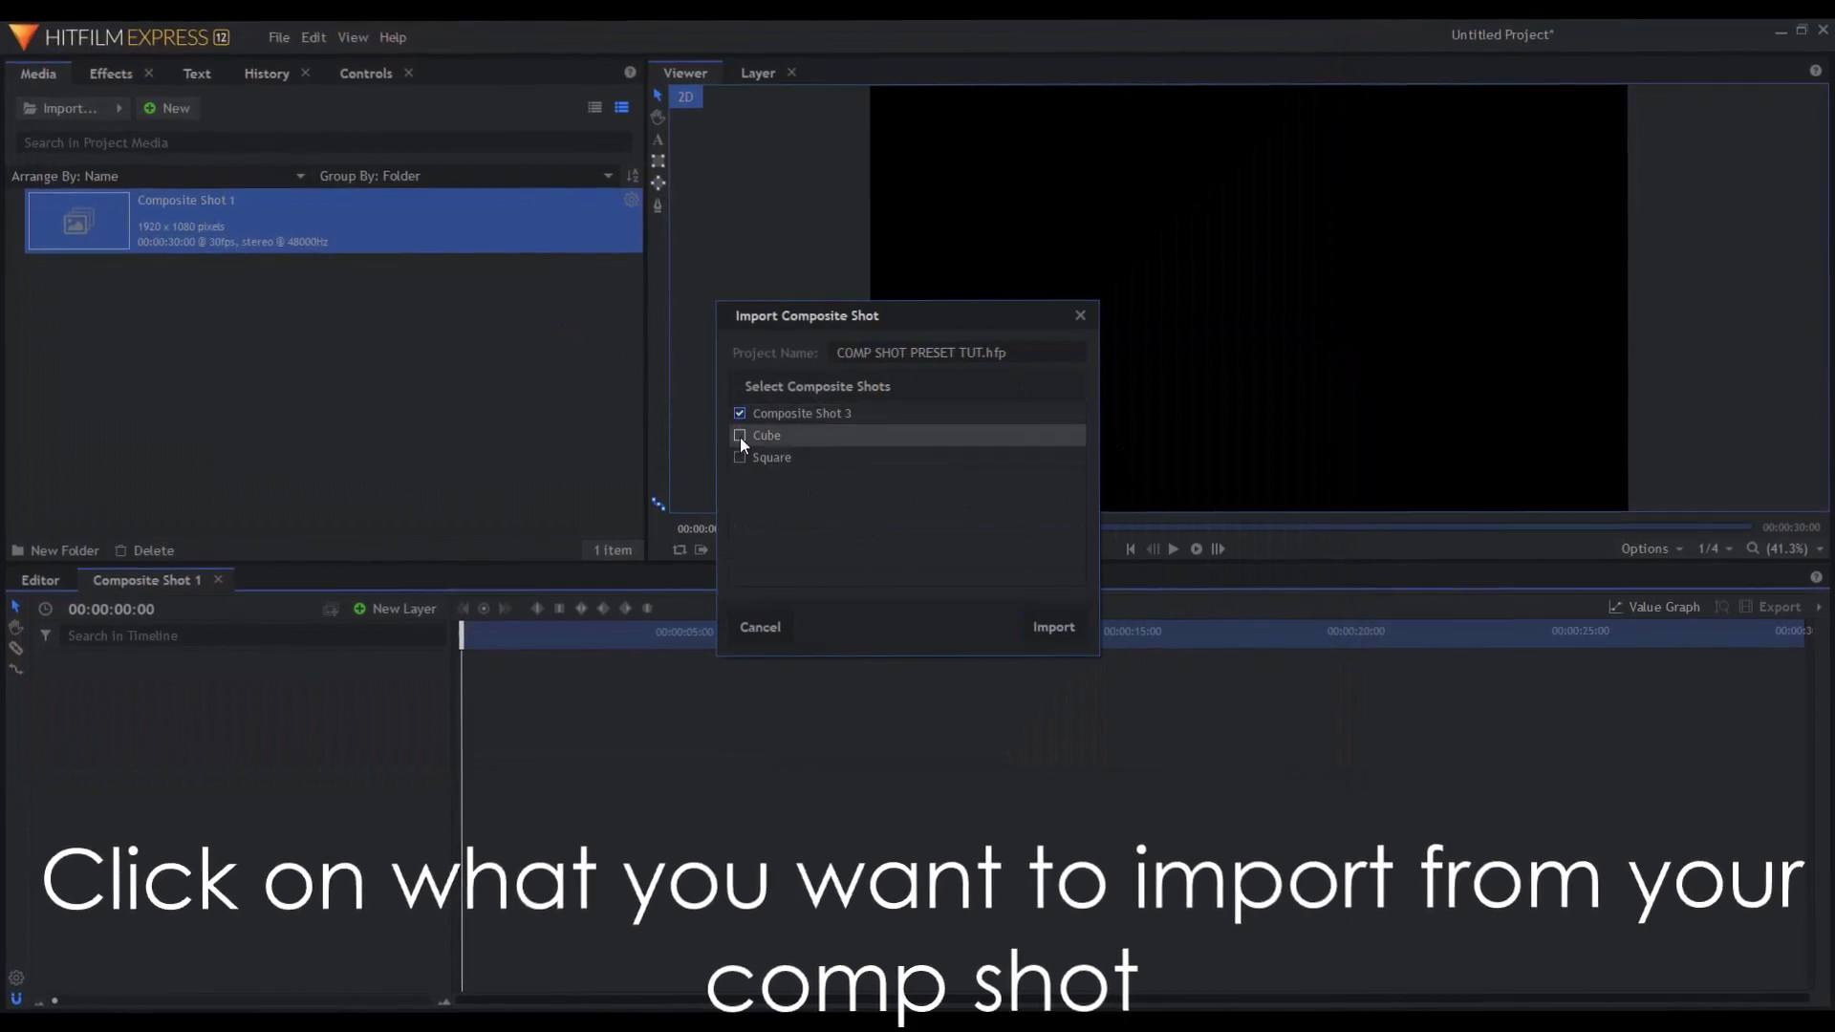
left_click(1054, 627)
Step: Place Cube on the timeline as a 3D Unrolled layer and scrub its Rotation (Y)
left_click(444, 415)
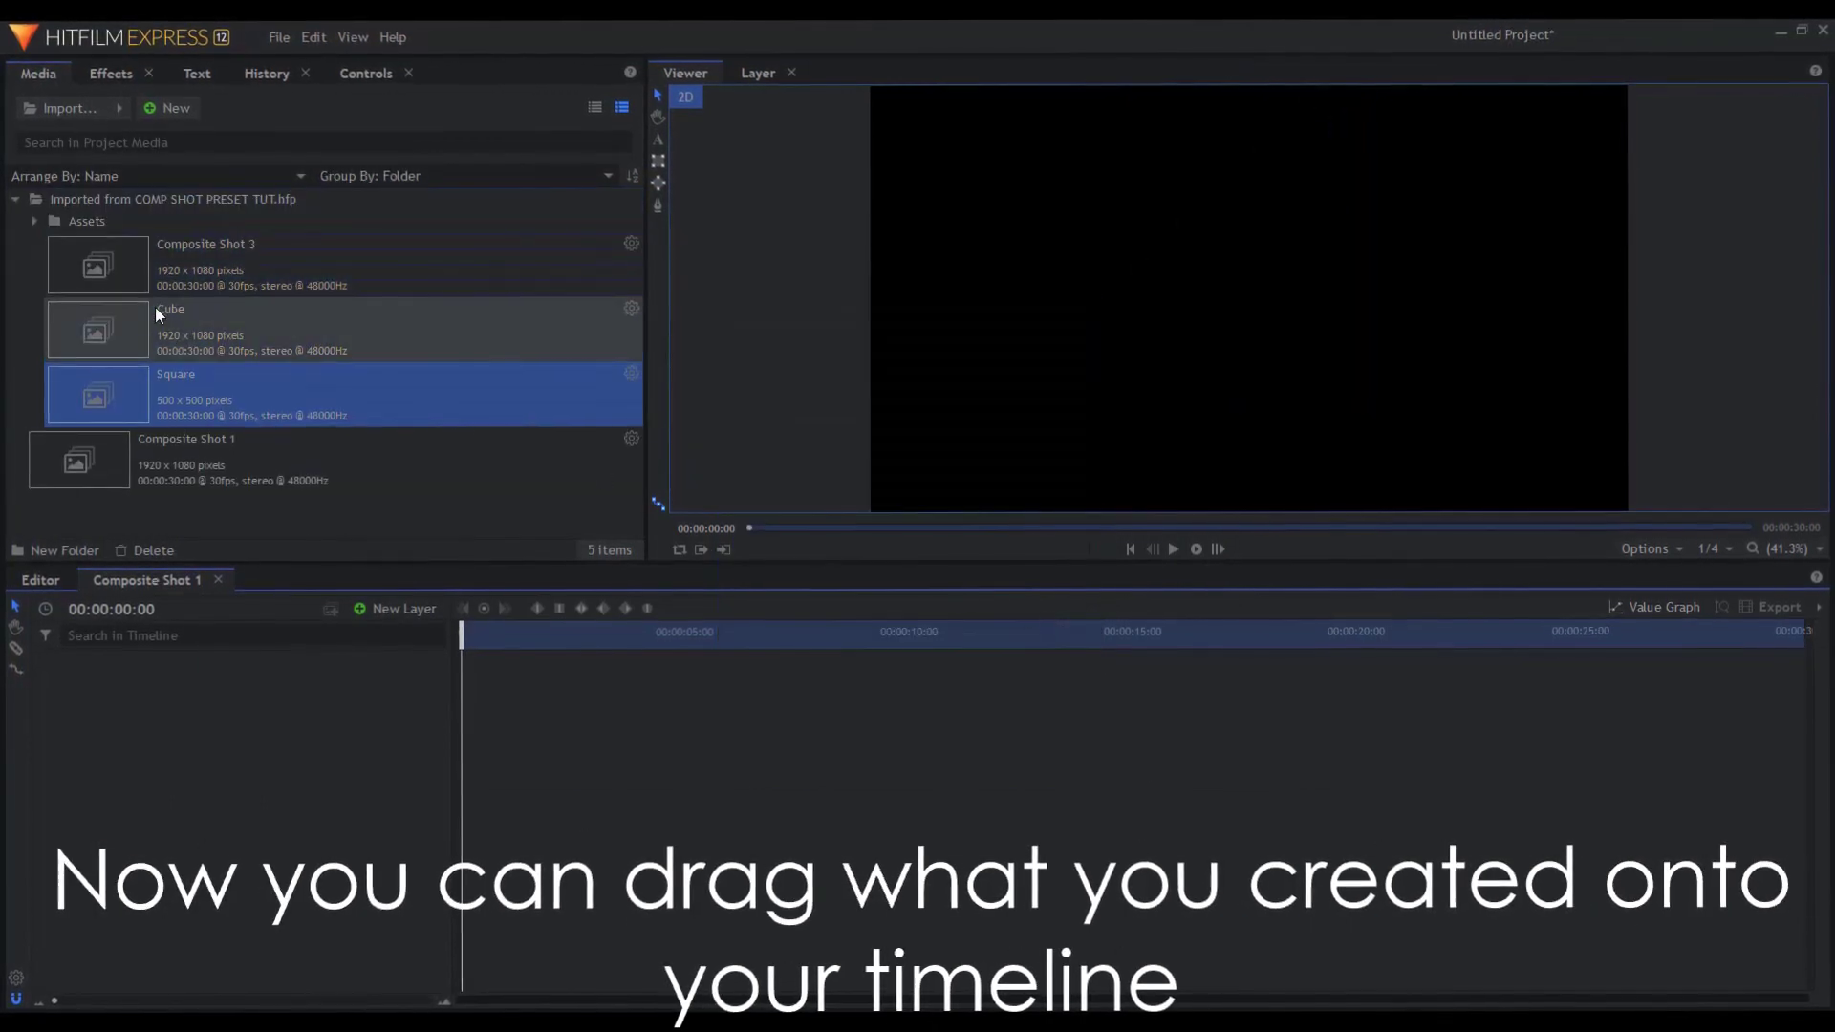
left_click_drag(164, 297, 293, 707)
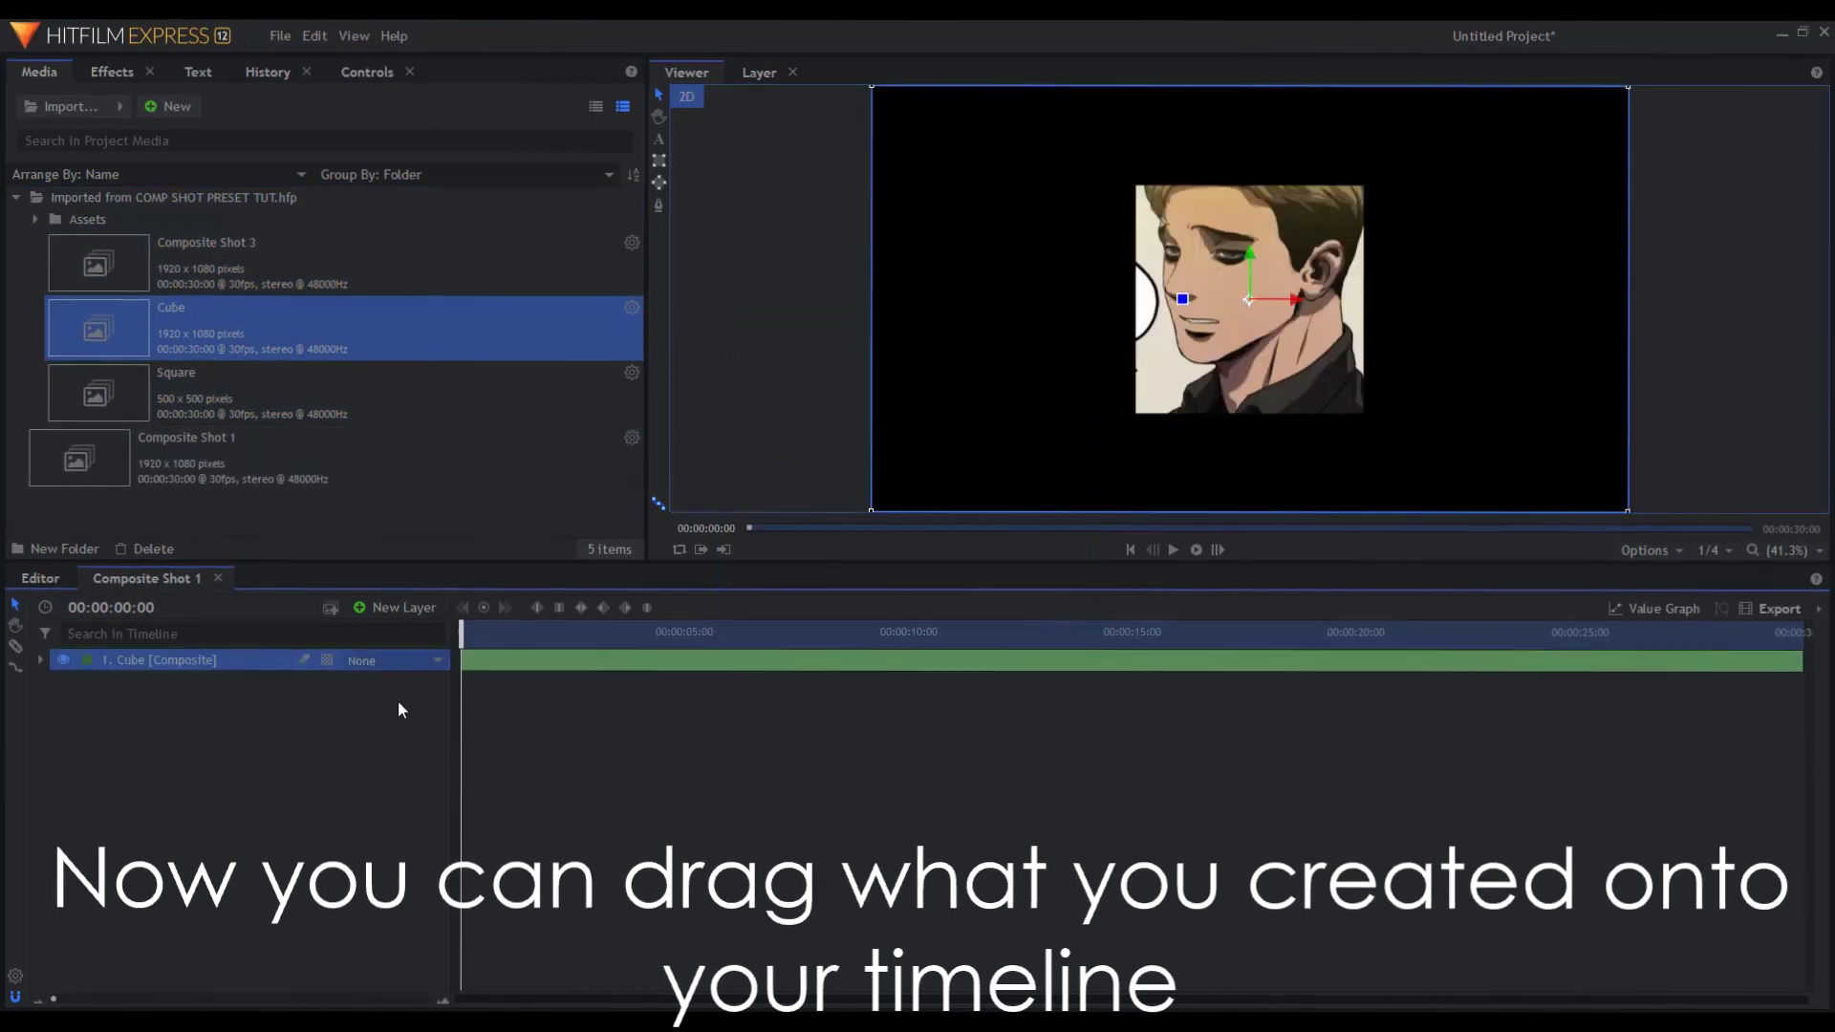
left_click(61, 727)
left_click(332, 663)
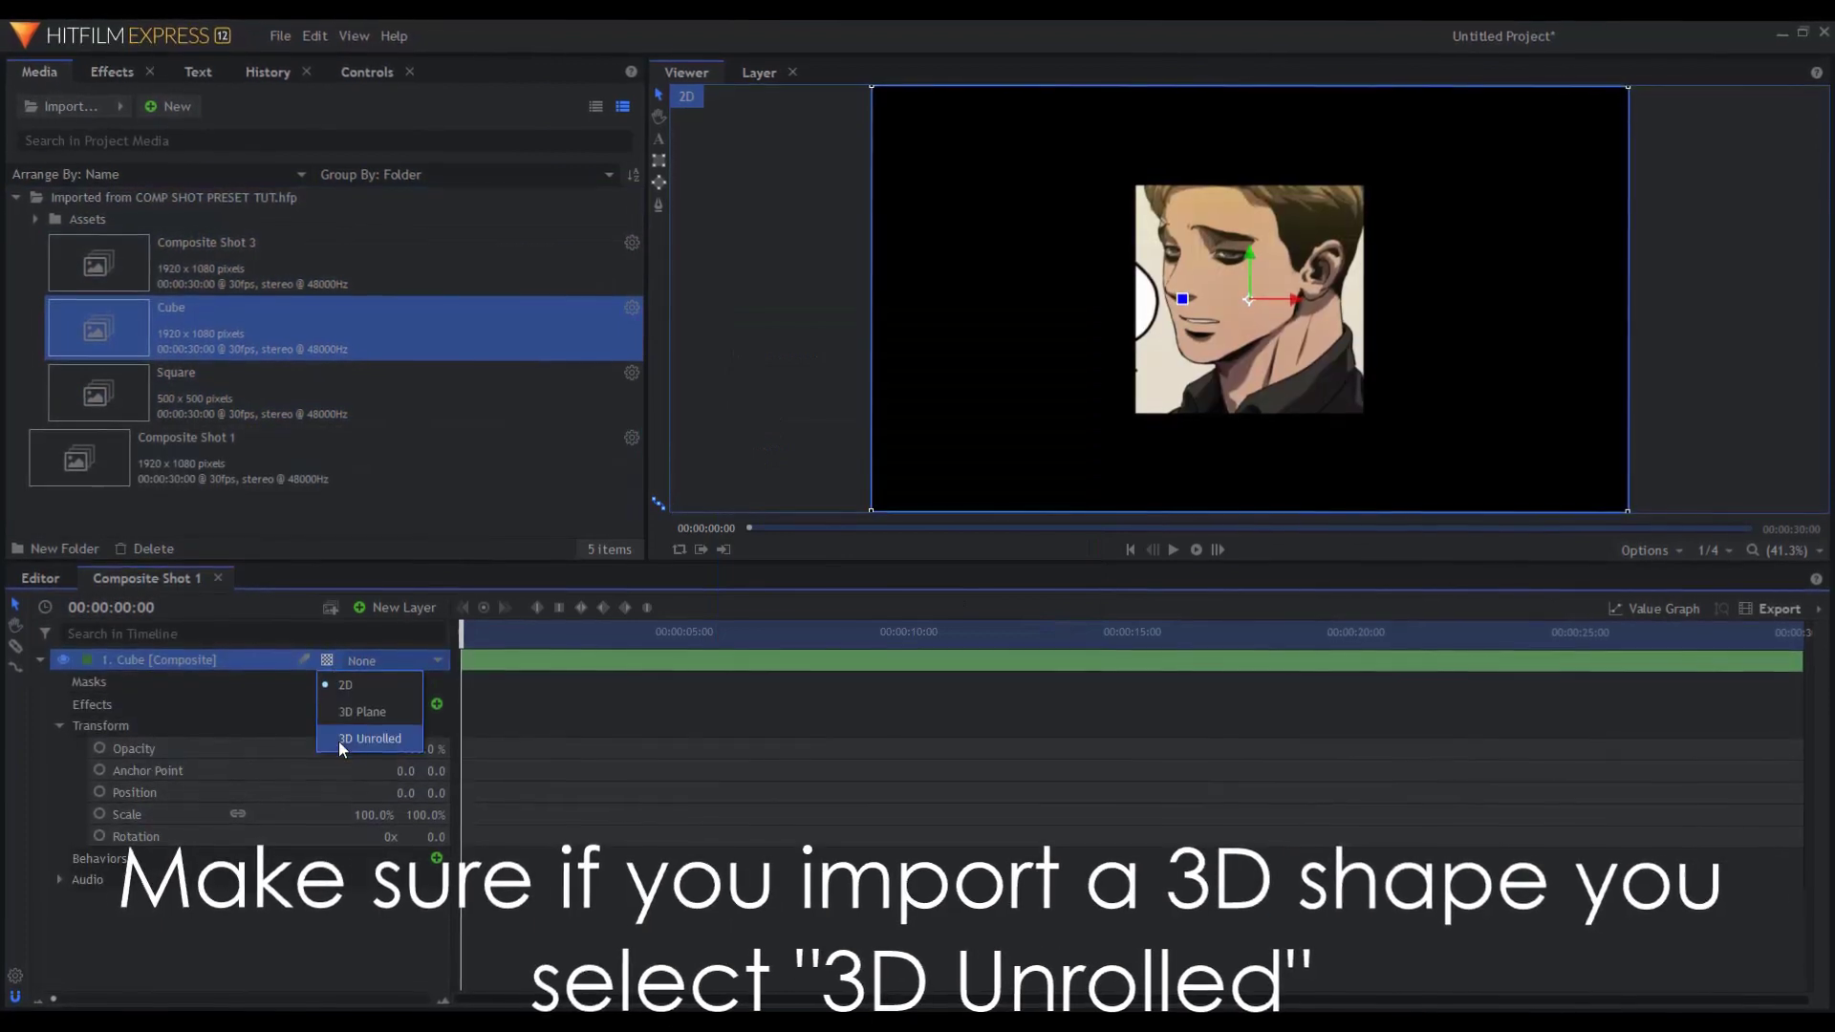
left_click(404, 739)
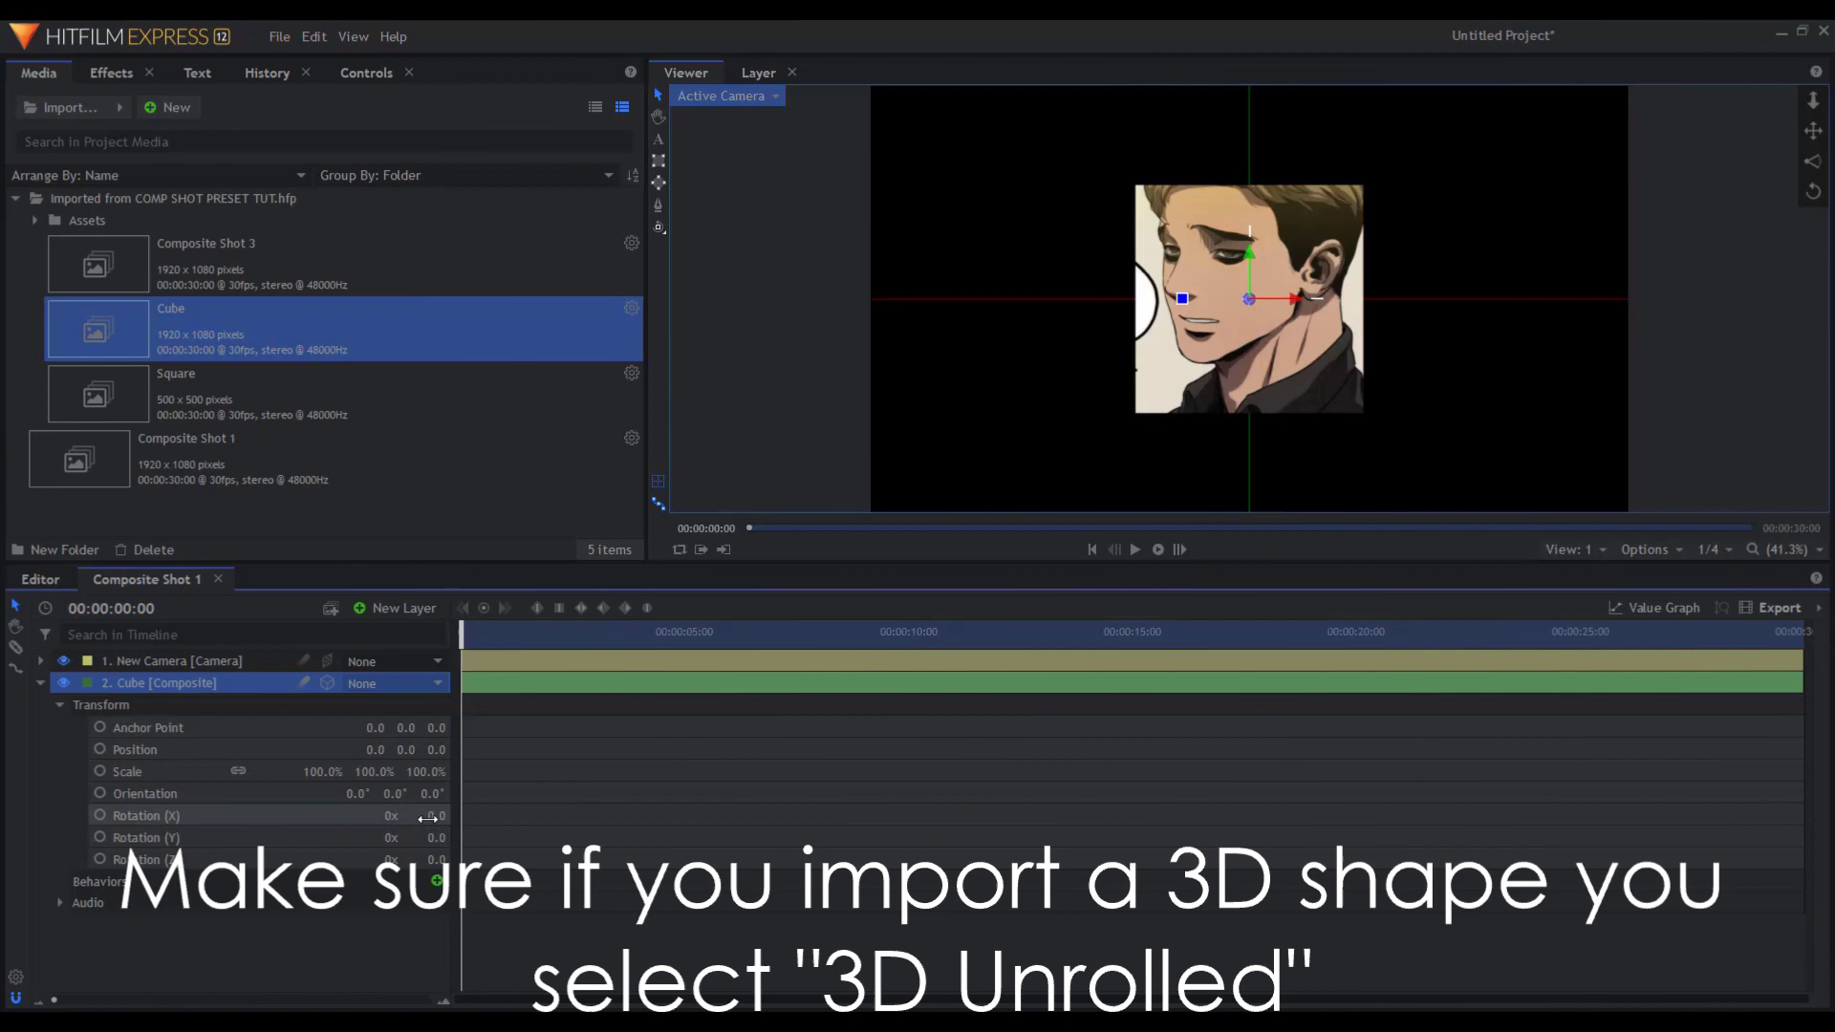
left_click_drag(408, 834, 428, 835)
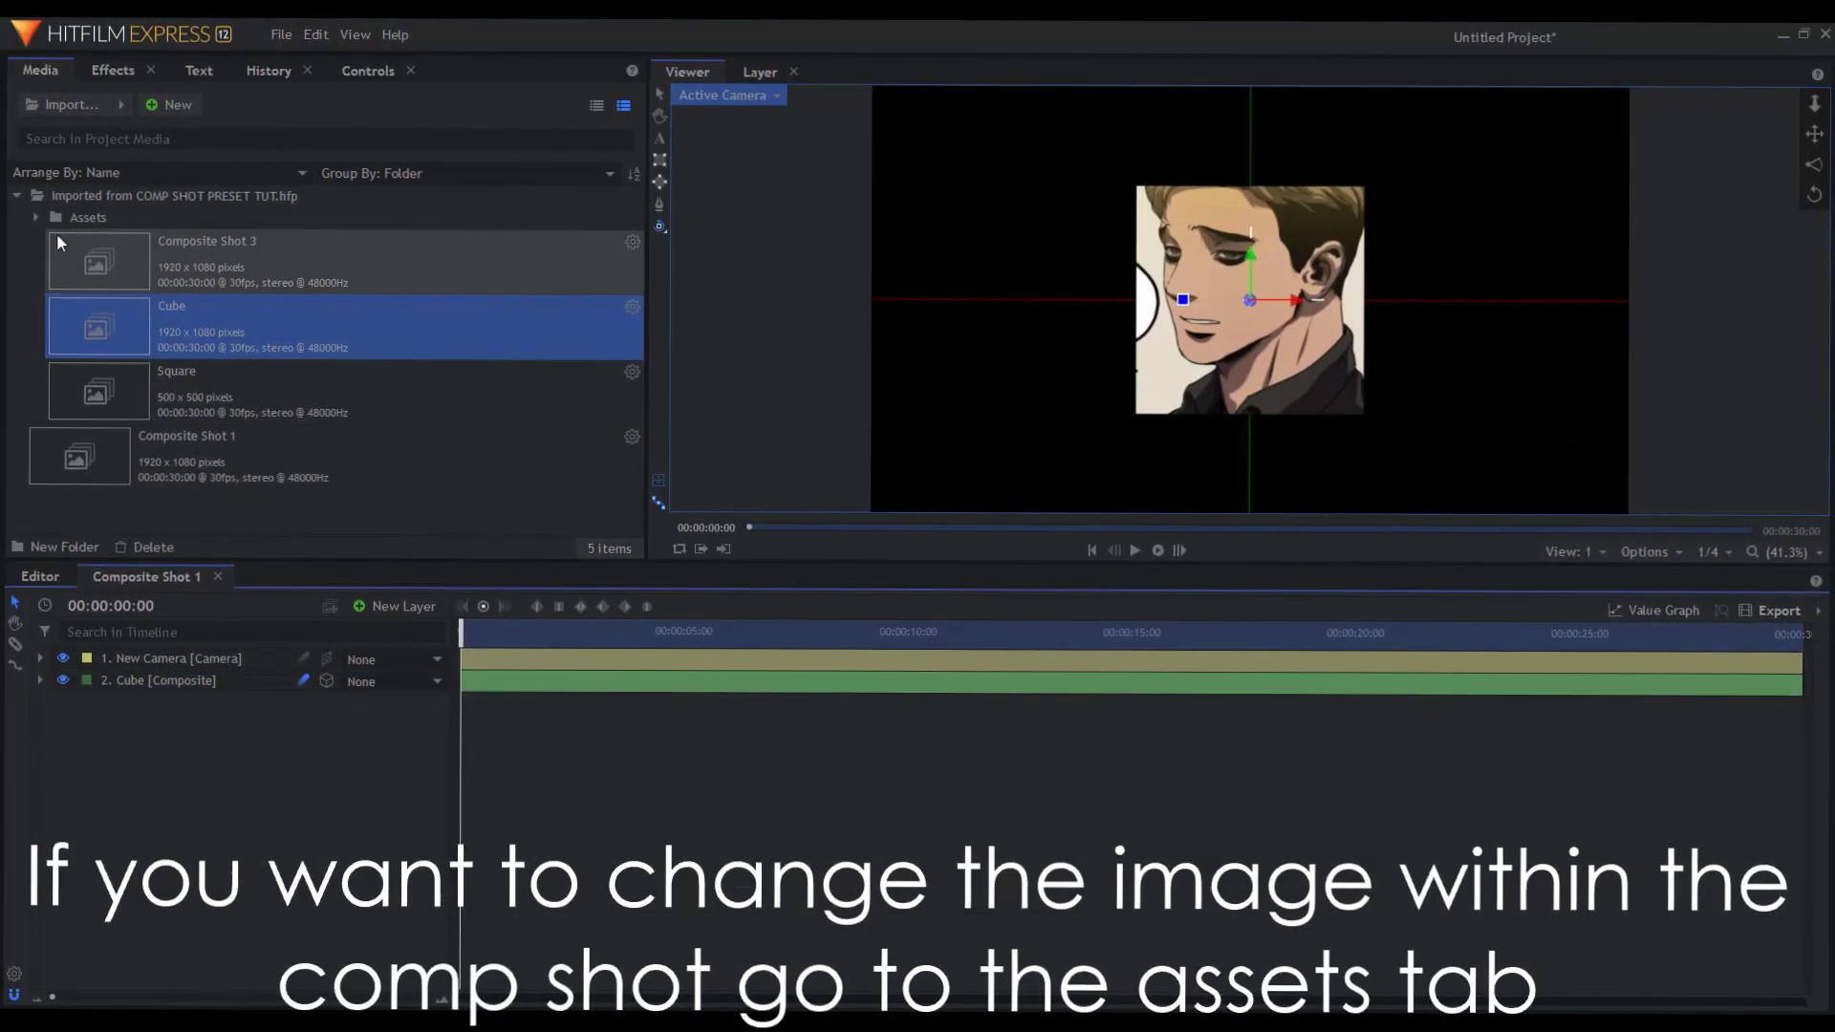
Step: Relink the 129.jpg asset in the Assets folder to a new image file
left_click(37, 221)
left_click(386, 270)
right_click(385, 270)
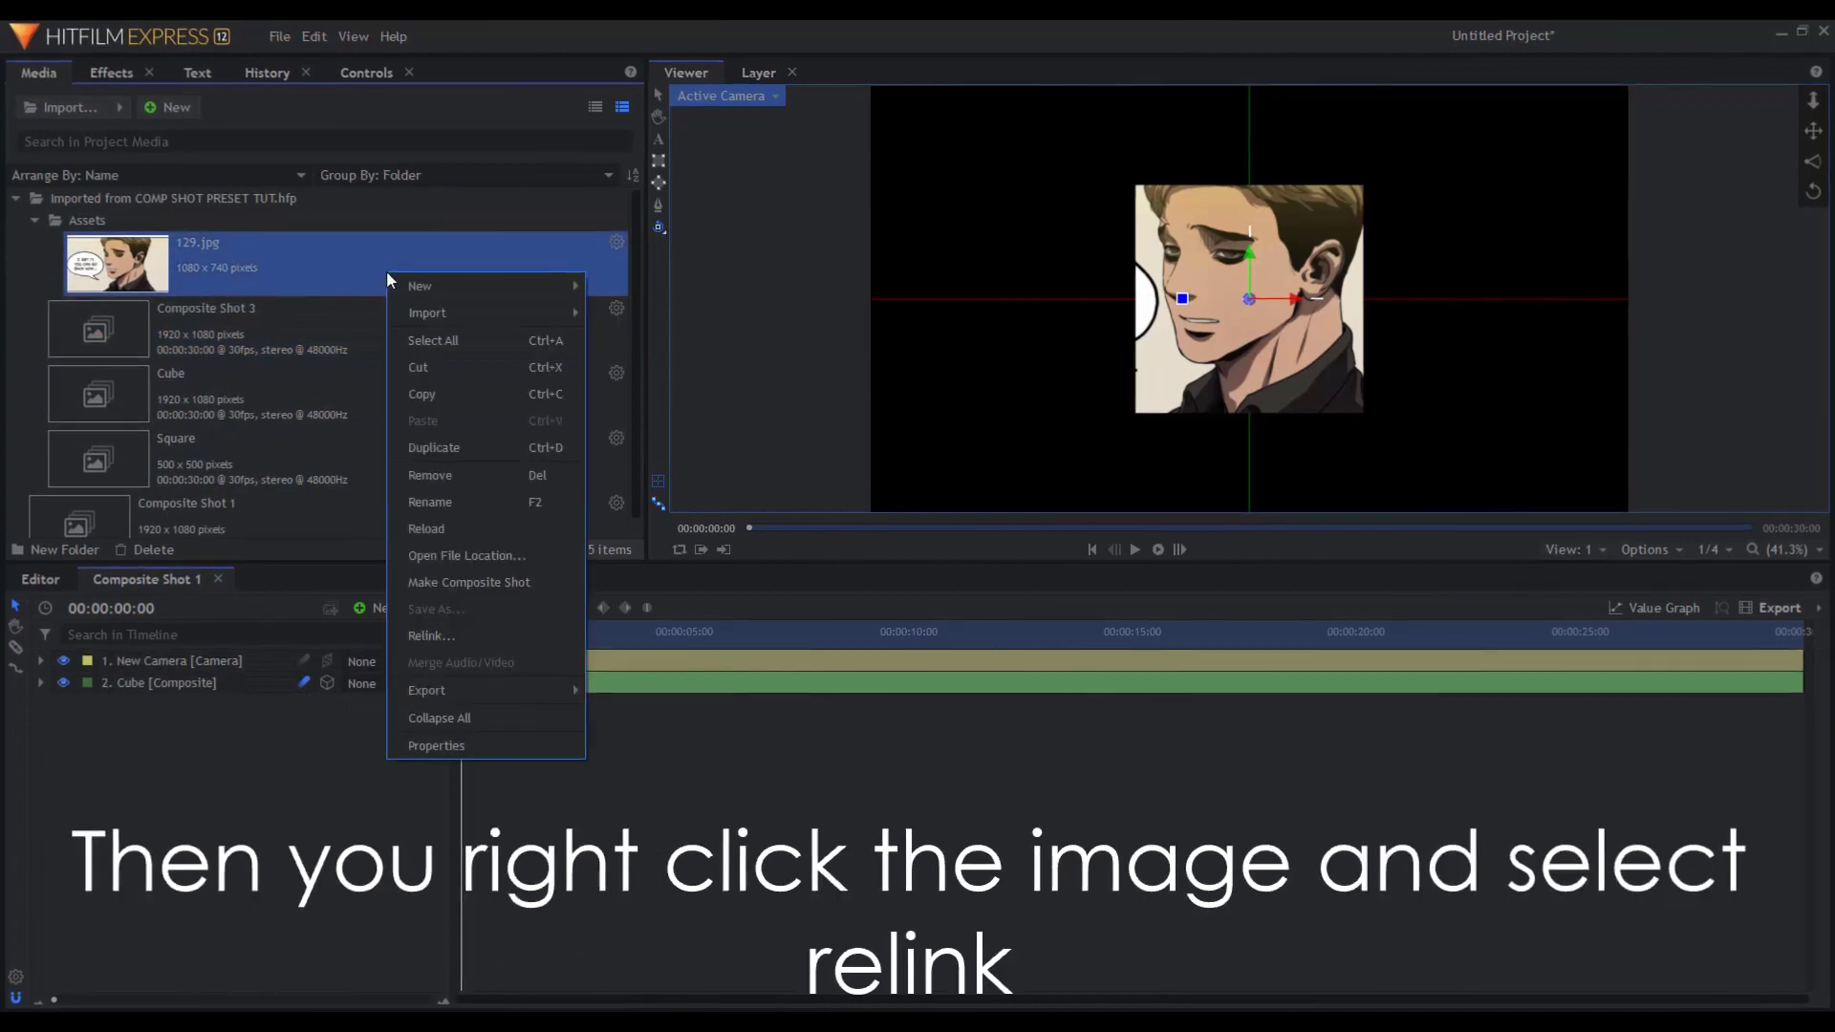
left_click(527, 636)
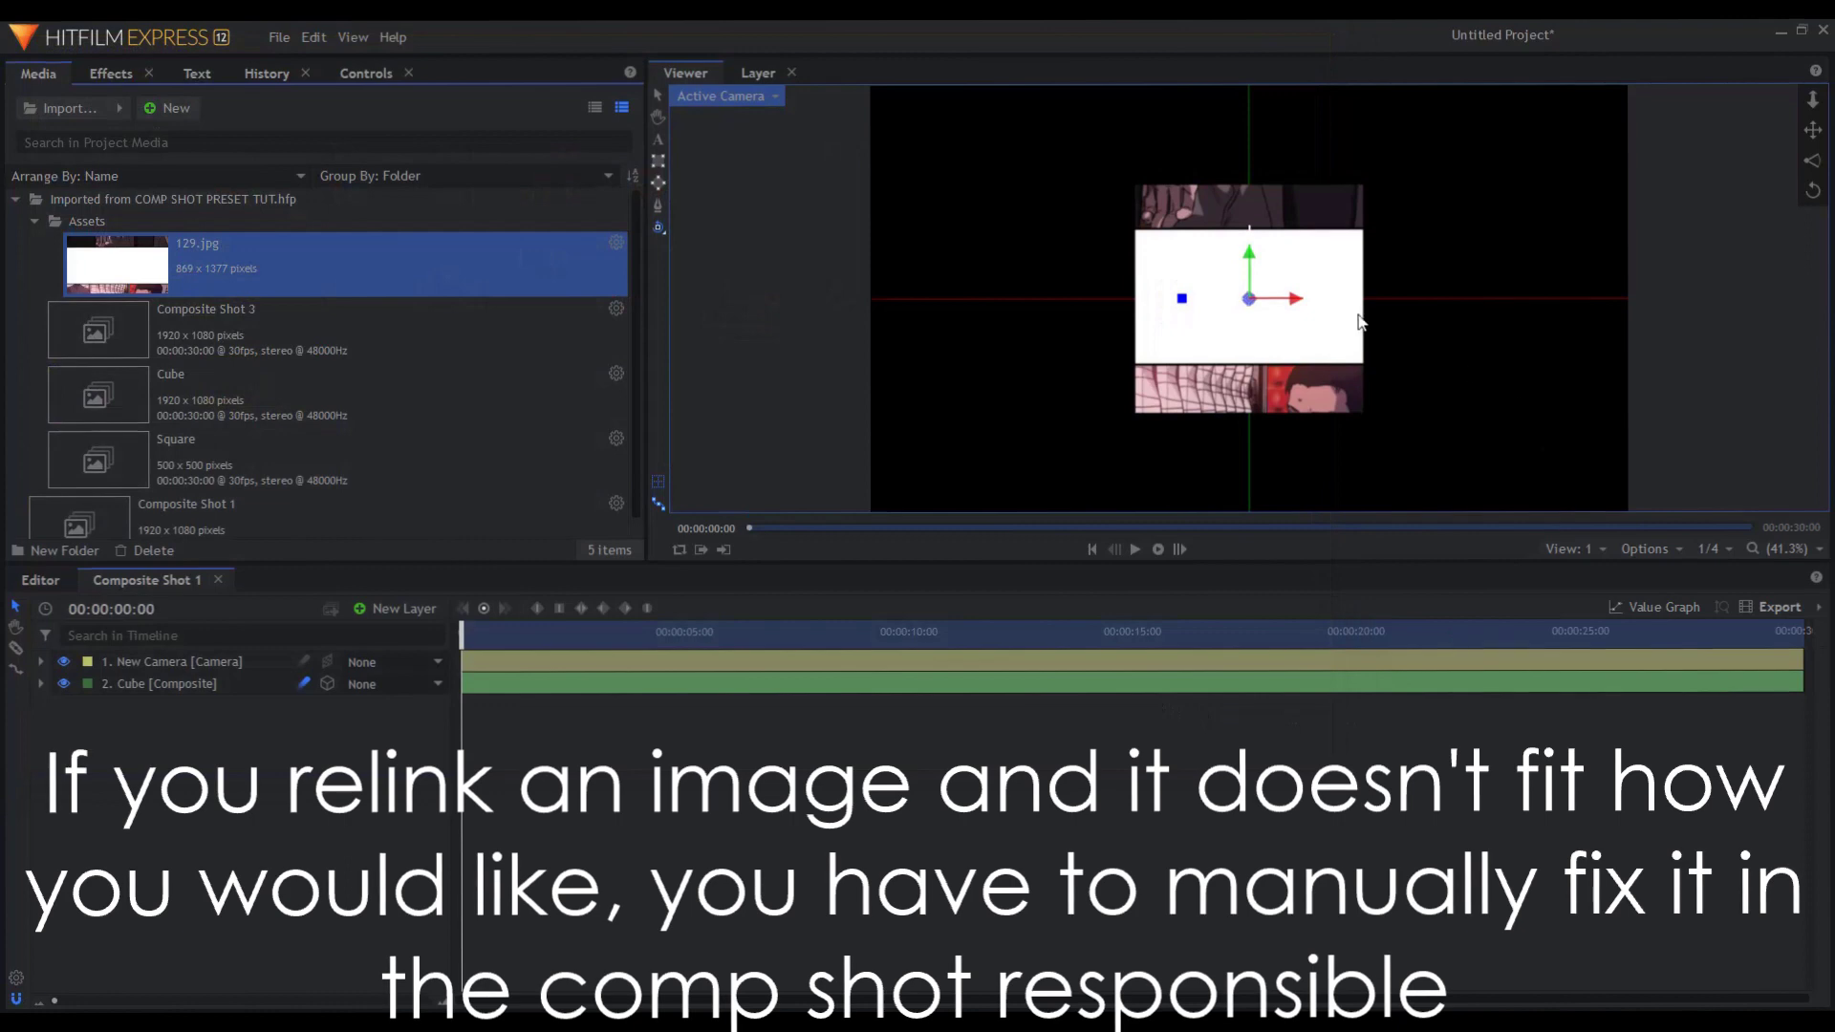
Step: Open Square and scrub the 129.jpg layer's Transform Position to move the image left
double_click(174, 472)
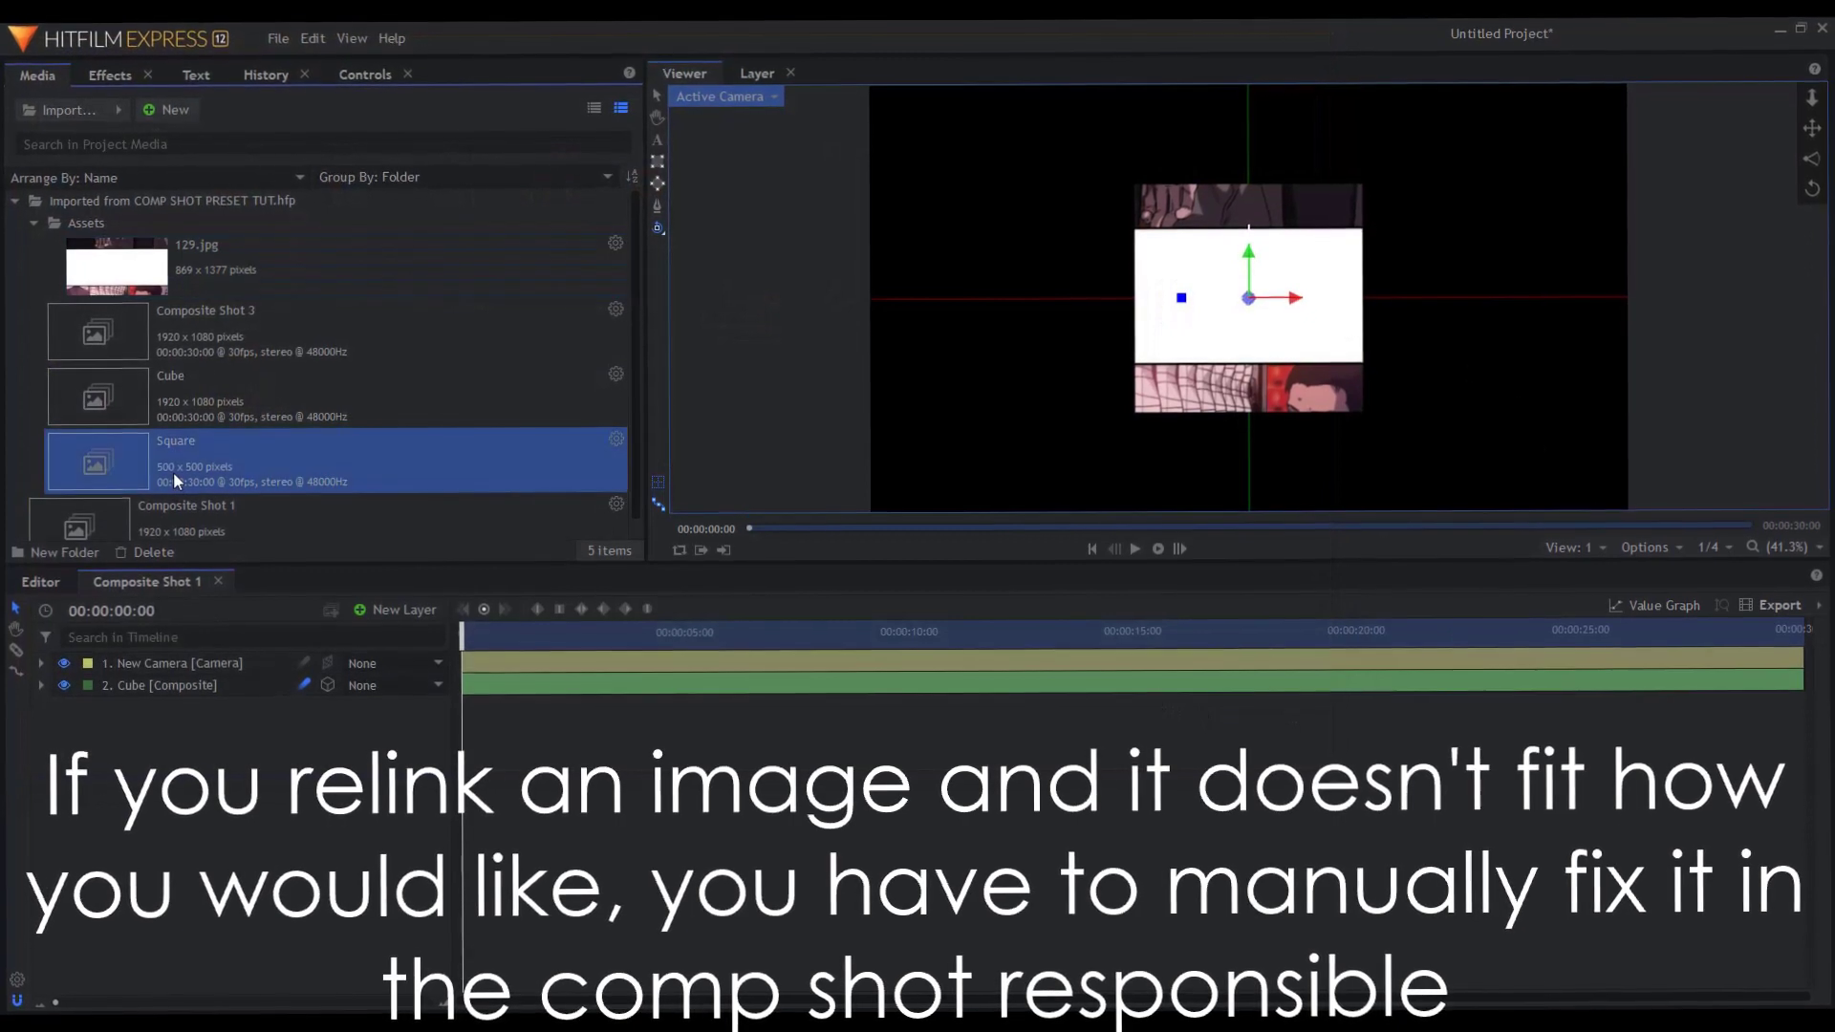
left_click(42, 663)
left_click(58, 727)
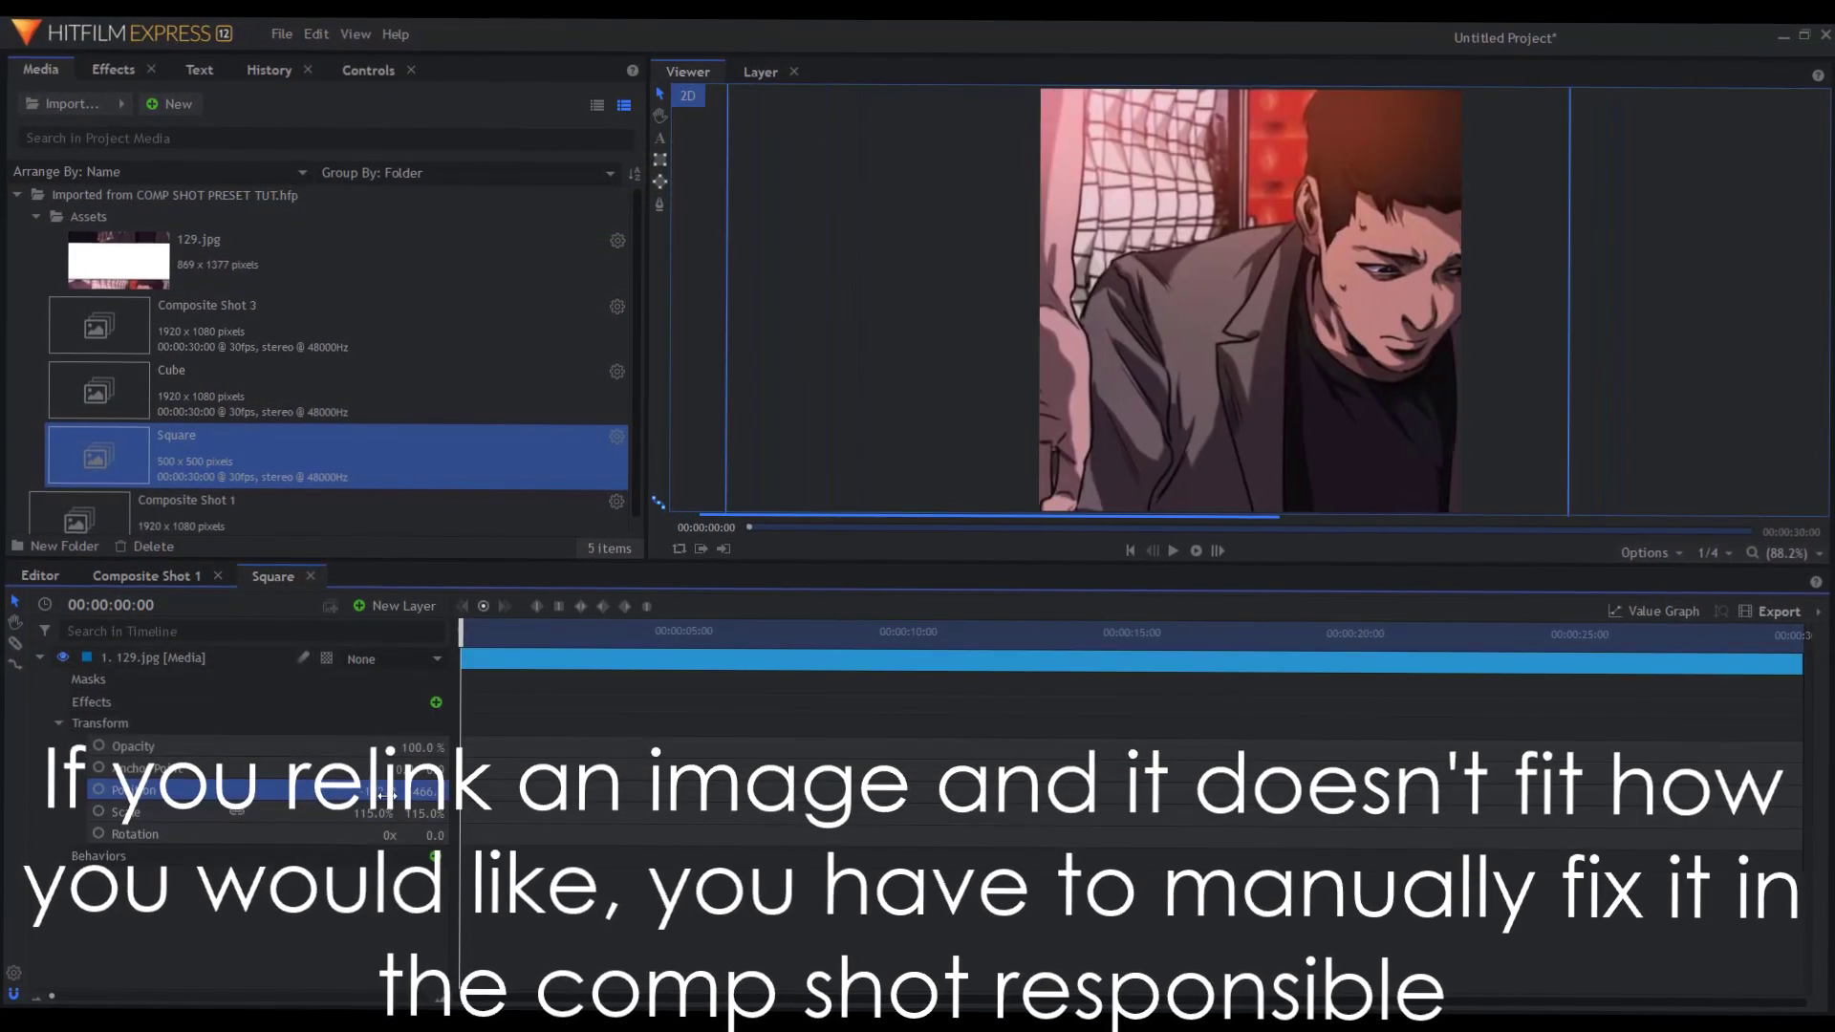
left_click_drag(416, 792, 209, 663)
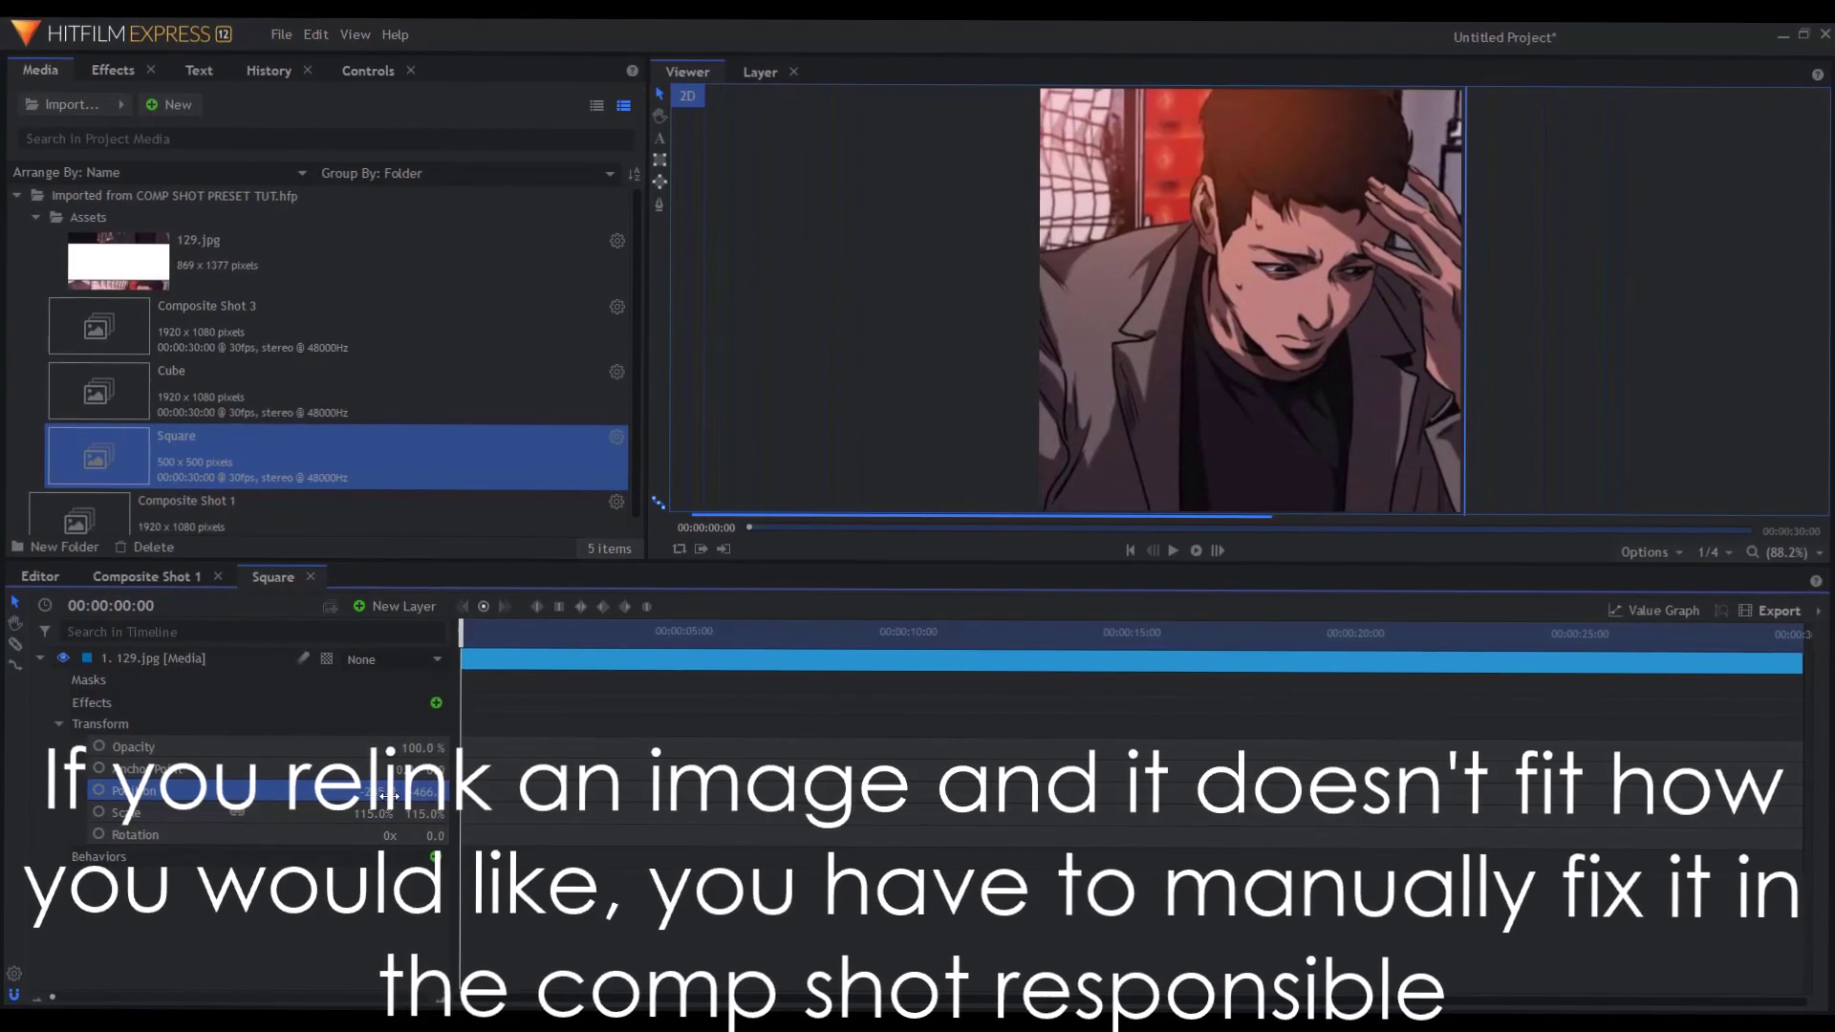